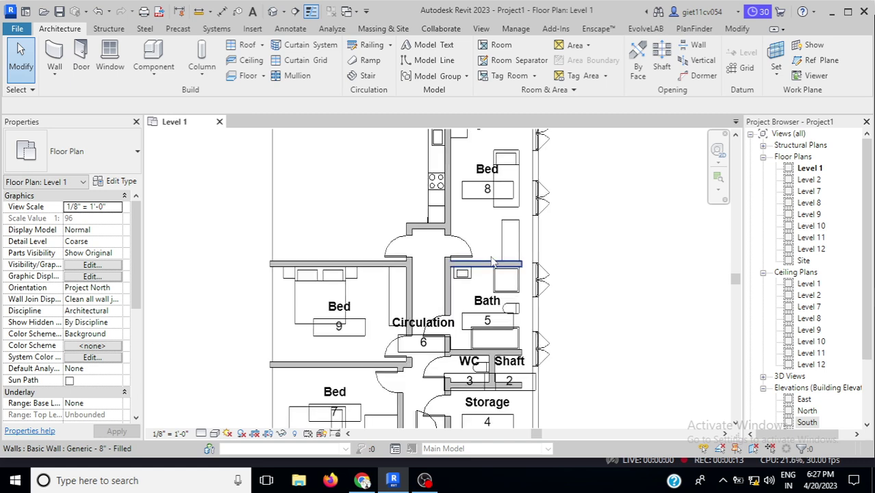
# Select and copy the entire Level 1 apartment, and open the view selection for pasting it aligned to selected views.
pyautogui.scroll(-2, 491, 261)
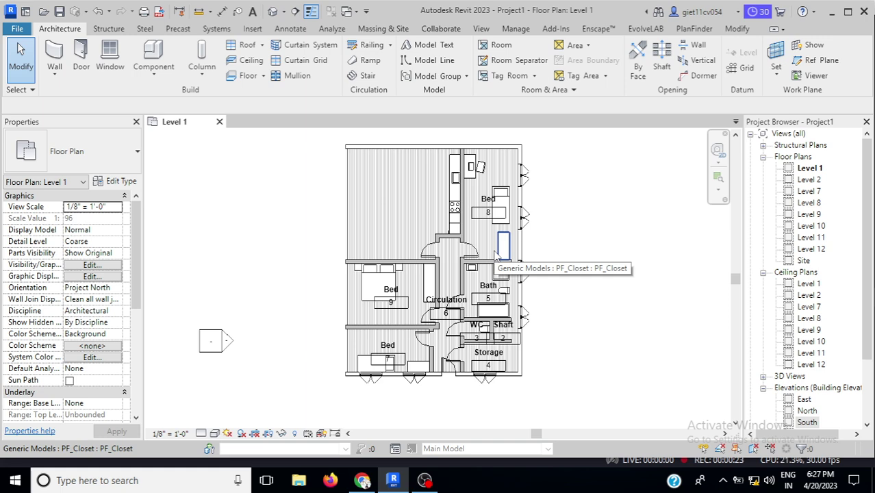
pyautogui.scroll(2, 498, 255)
pyautogui.scroll(-1, 406, 231)
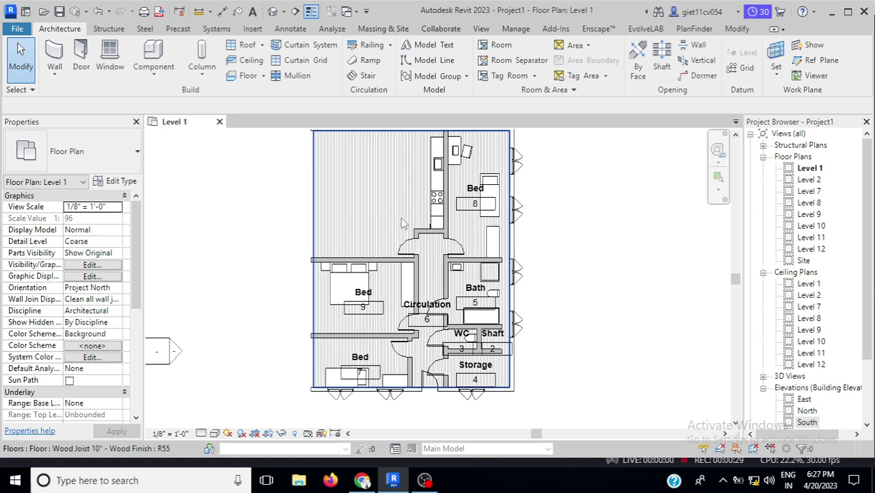
pyautogui.scroll(-2, 403, 223)
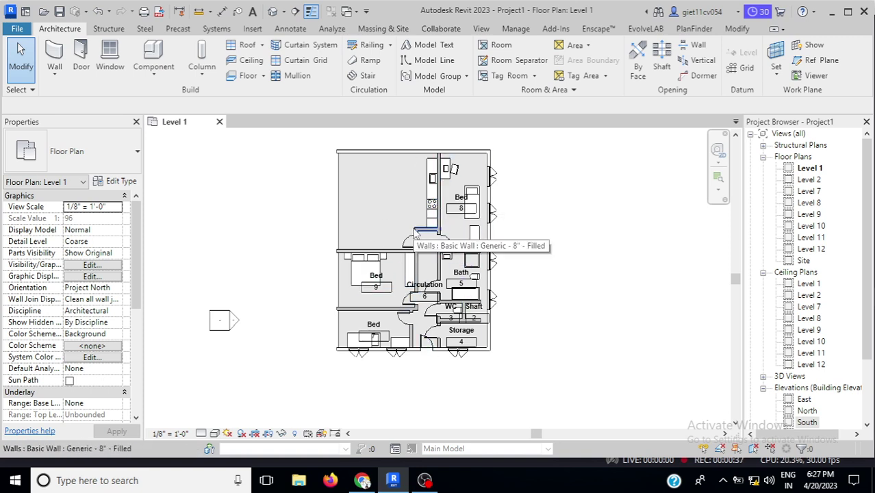
pyautogui.scroll(1, 439, 241)
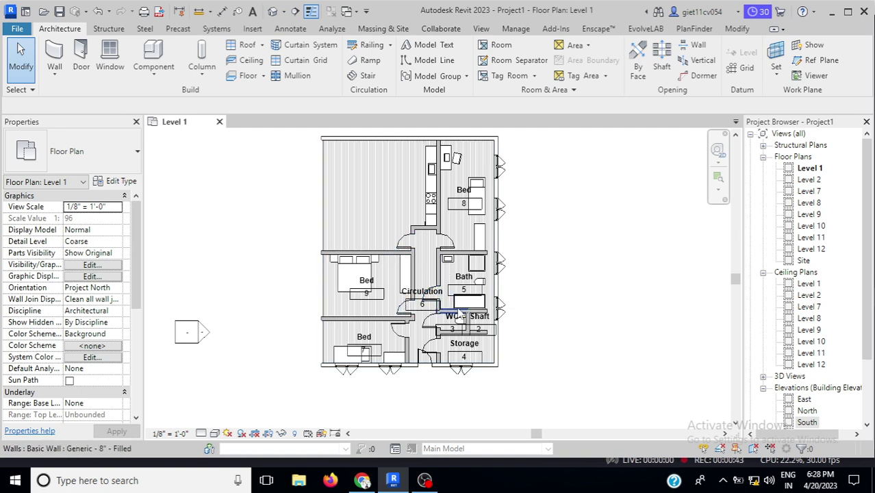
pyautogui.scroll(-1, 452, 352)
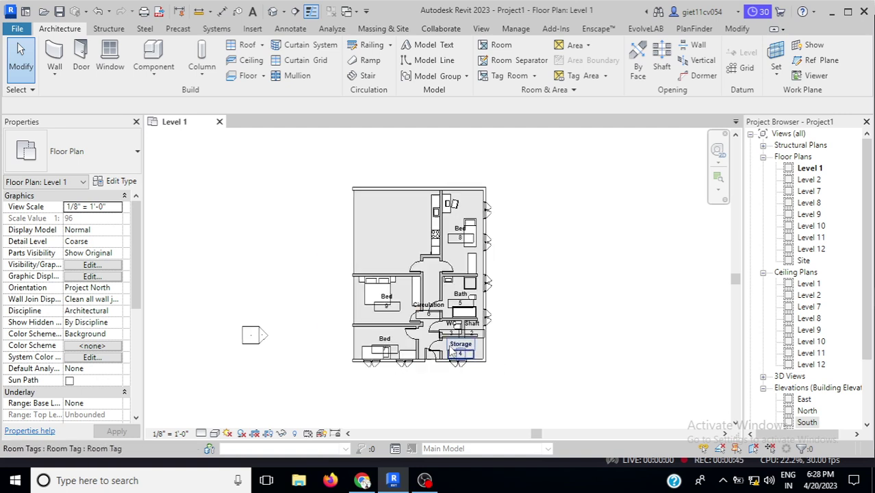
pyautogui.moveTo(345, 176); pyautogui.dragTo(516, 396)
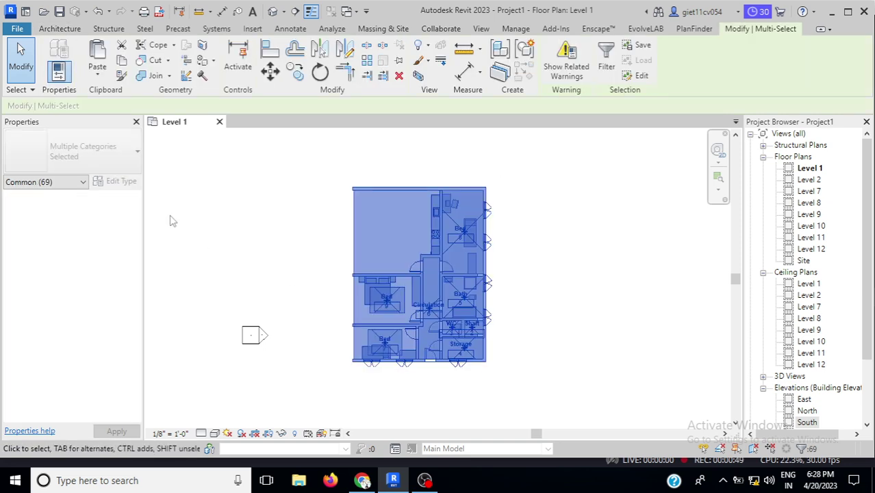
pyautogui.click(96, 78)
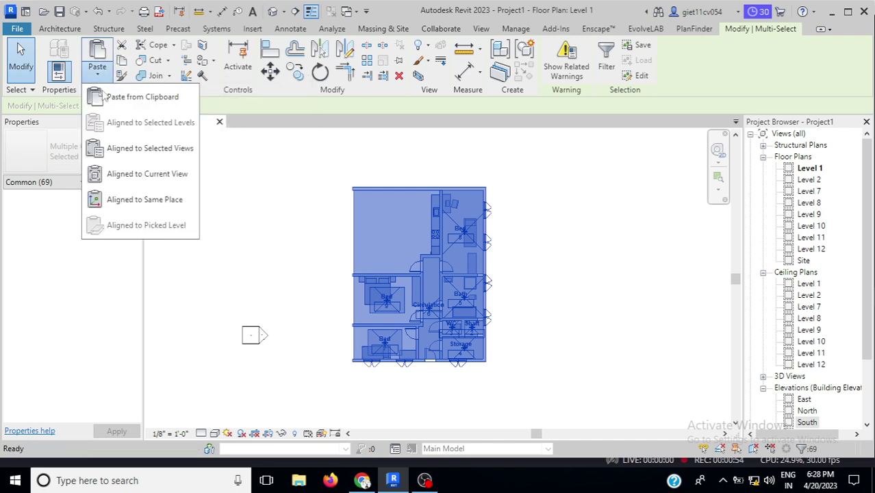
pyautogui.click(174, 165)
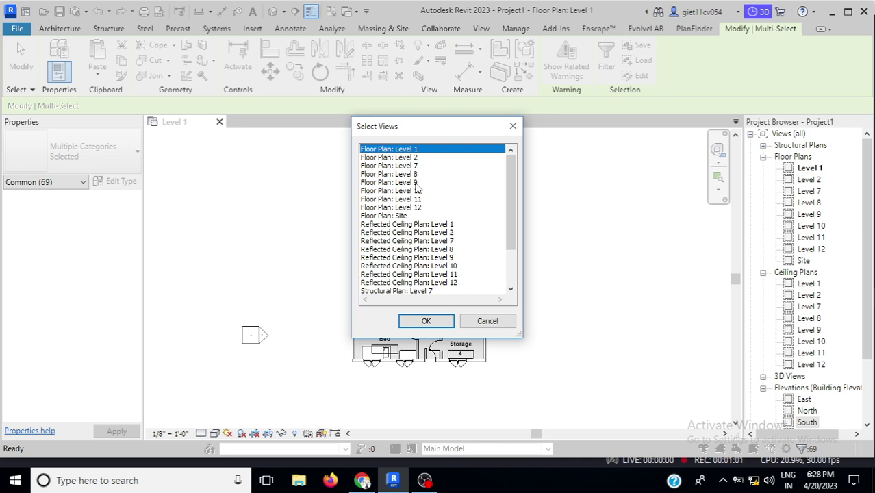
# Paste the copied apartment into floor plans Level 2, 7, 8, 9, 10, 11 and 12, leaving out Level 1.
pyautogui.keyDown('ctrl'); pyautogui.click(403, 158); pyautogui.keyUp('ctrl')
pyautogui.keyDown('ctrl'); pyautogui.click(408, 167); pyautogui.keyUp('ctrl')
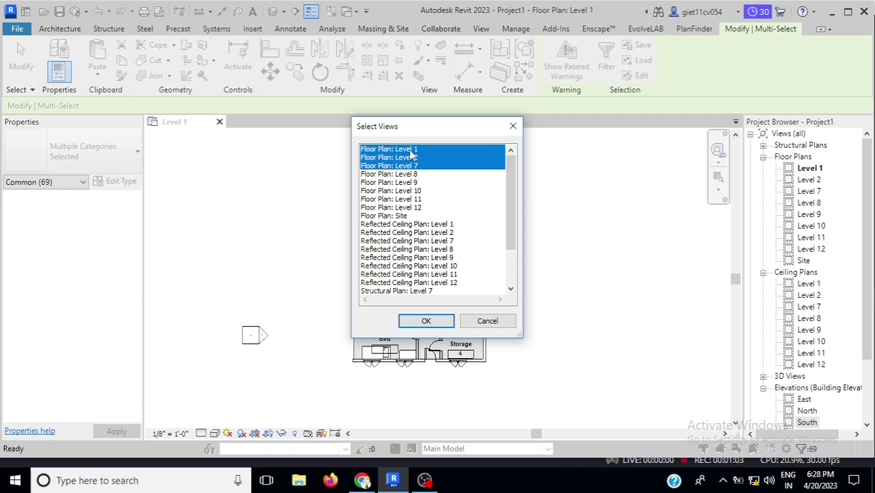
pyautogui.keyDown('ctrl'); pyautogui.click(410, 150); pyautogui.keyUp('ctrl')
pyautogui.keyDown('ctrl'); pyautogui.click(414, 174); pyautogui.keyUp('ctrl')
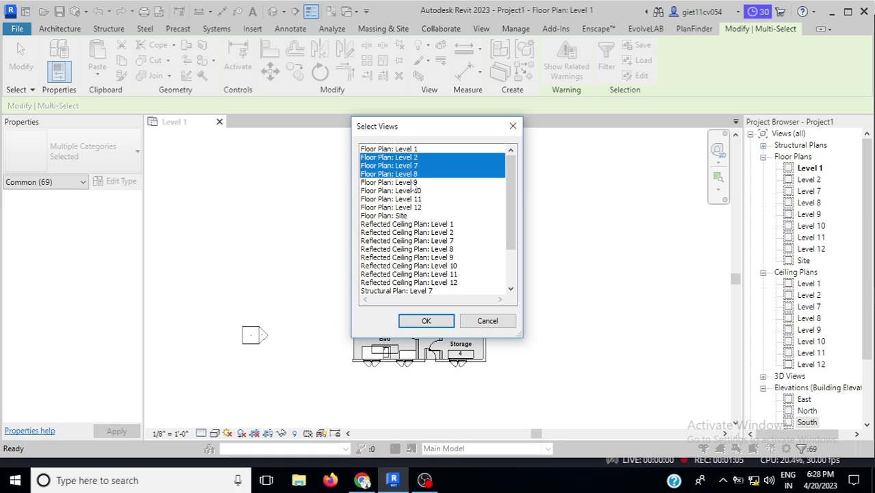
pyautogui.keyDown('ctrl'); pyautogui.click(415, 183); pyautogui.keyUp('ctrl')
pyautogui.keyDown('ctrl'); pyautogui.click(415, 191); pyautogui.keyUp('ctrl')
pyautogui.keyDown('ctrl'); pyautogui.click(416, 199); pyautogui.keyUp('ctrl')
pyautogui.keyDown('ctrl'); pyautogui.click(416, 208); pyautogui.keyUp('ctrl')
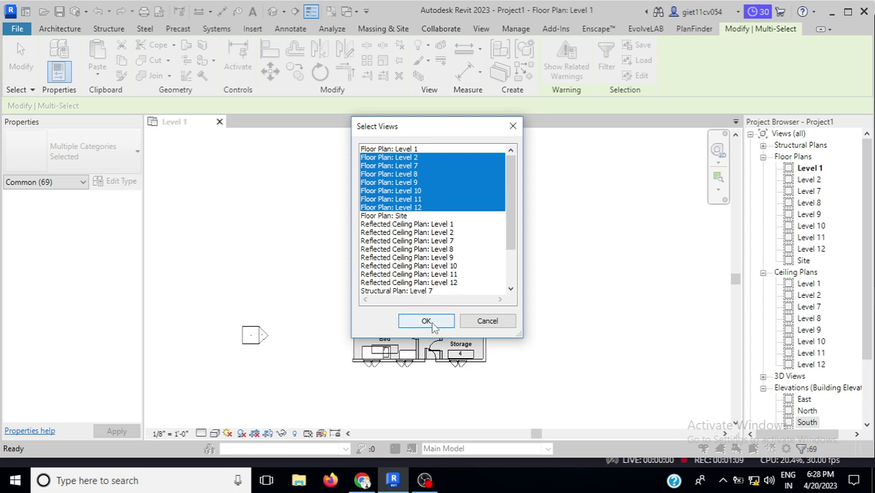
pyautogui.click(427, 321)
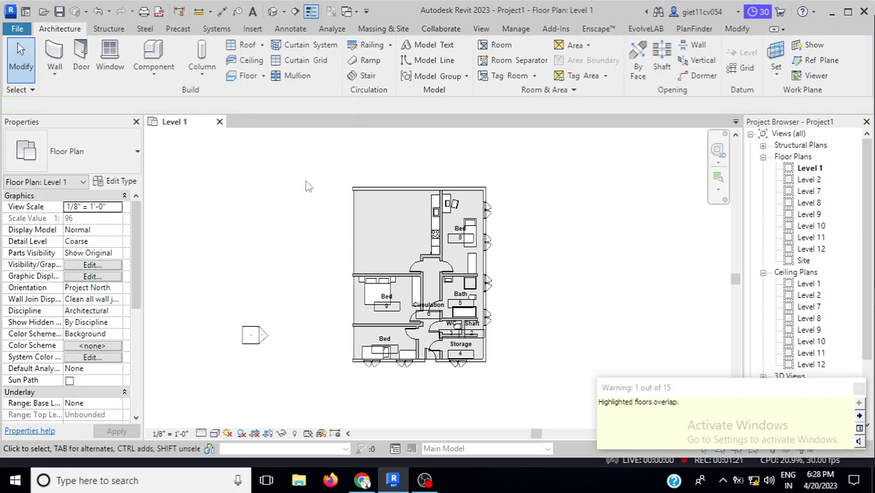
# Open the default 3D view and delete the top-storey walls above Level 12, working from the left side view.
pyautogui.click(273, 12)
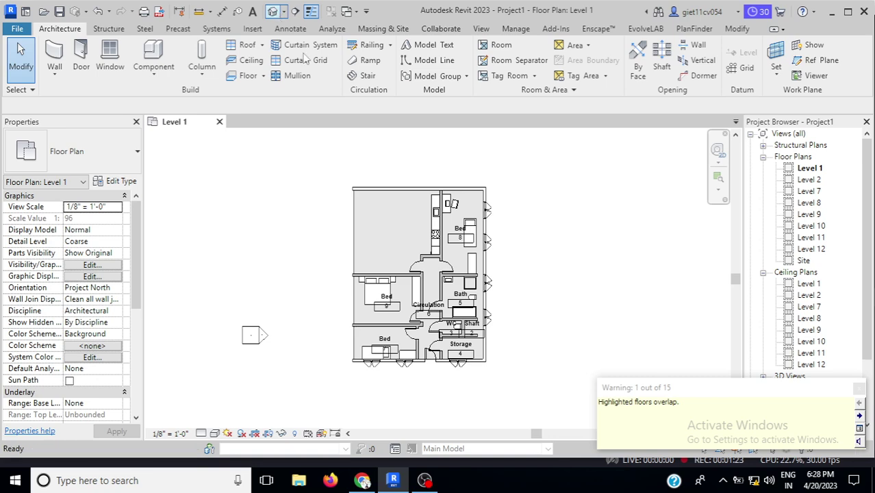
pyautogui.scroll(3, 411, 370)
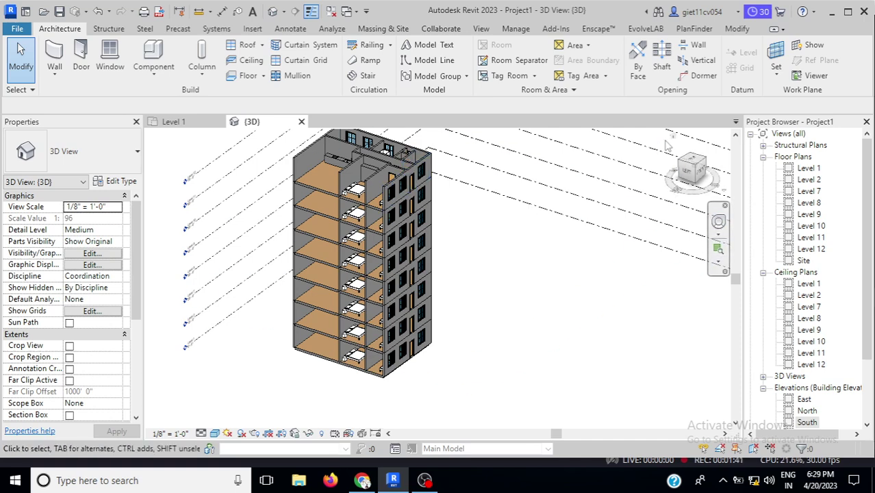
pyautogui.click(695, 170)
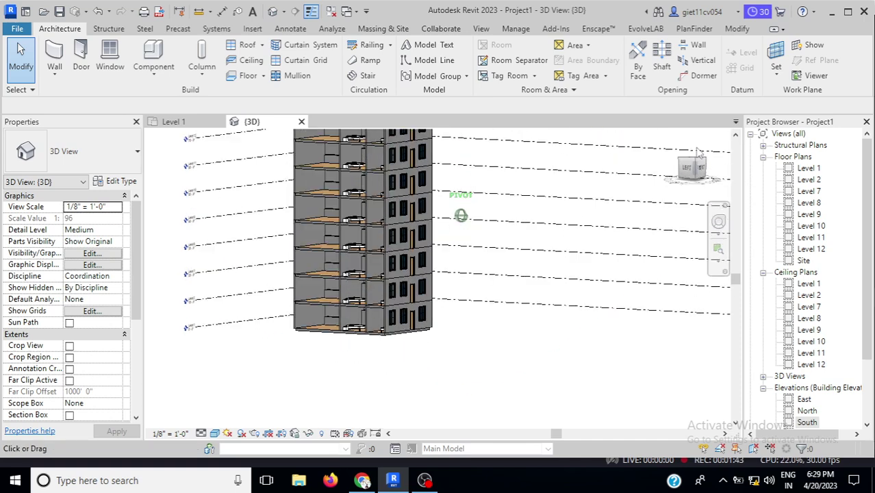
pyautogui.scroll(-3, 598, 293)
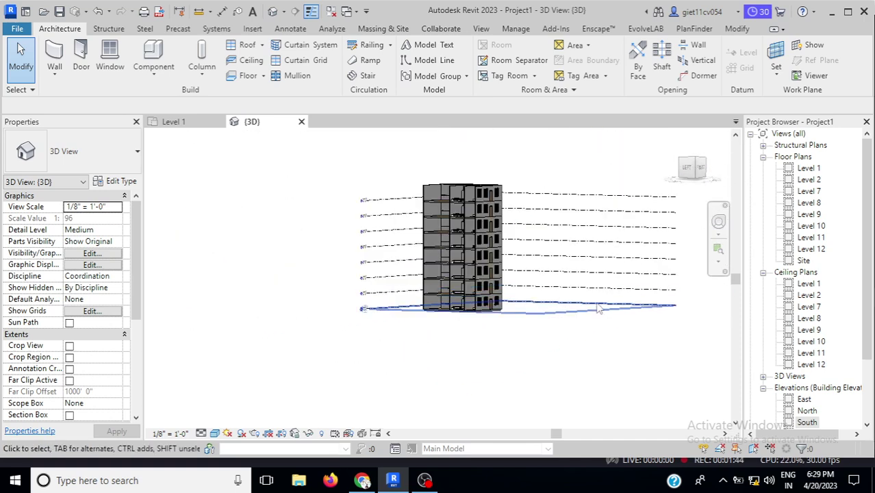
pyautogui.click(686, 175)
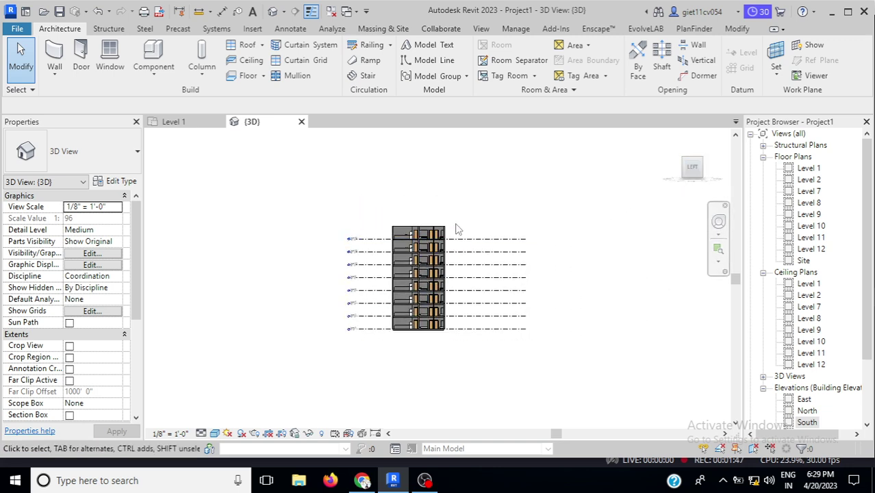
pyautogui.moveTo(438, 240); pyautogui.dragTo(337, 247)
pyautogui.press('Delete')
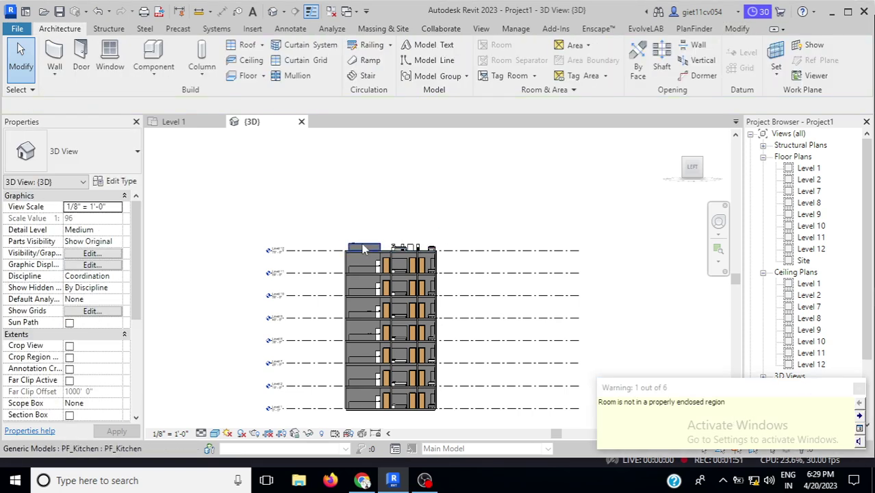
# Window-select leftover furniture above Level 12 and orient the 3D view to the top to examine the remaining pieces.
pyautogui.scroll(1, 444, 246)
pyautogui.scroll(1, 444, 246)
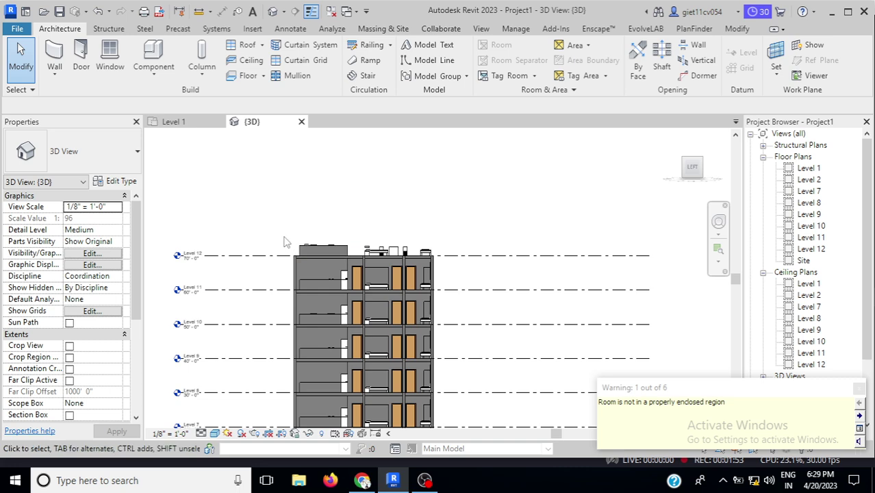
pyautogui.moveTo(284, 236); pyautogui.dragTo(428, 256)
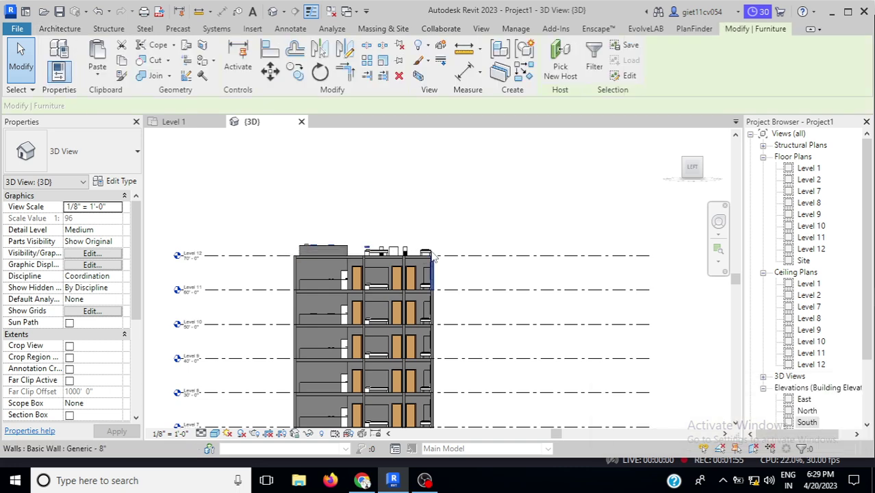
pyautogui.click(693, 167)
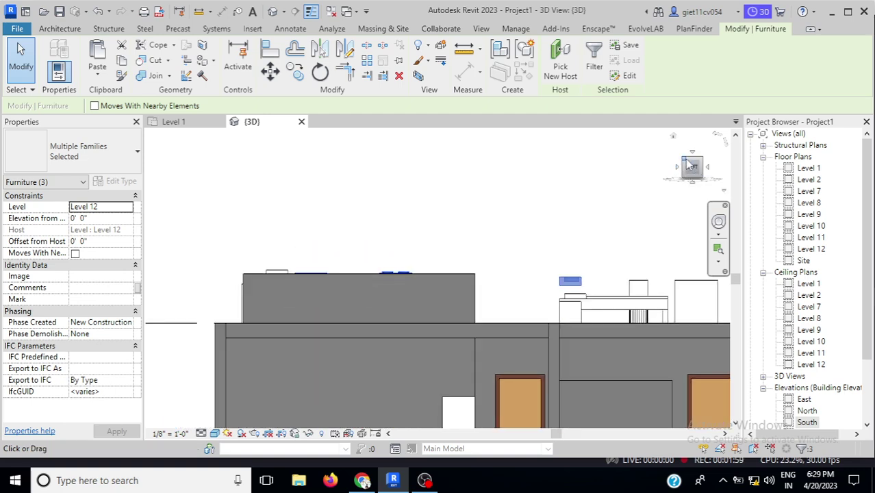
pyautogui.click(691, 153)
pyautogui.scroll(-6, 531, 207)
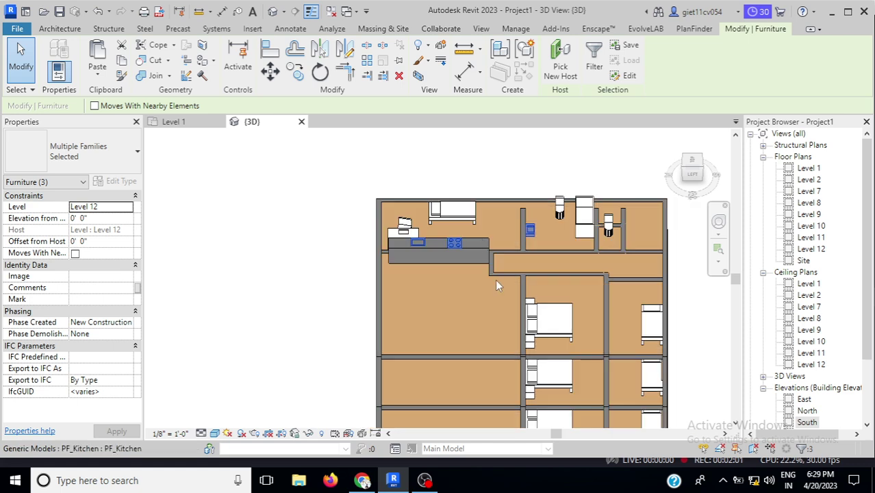
pyautogui.click(691, 163)
pyautogui.scroll(3, 527, 290)
pyautogui.scroll(-5, 423, 250)
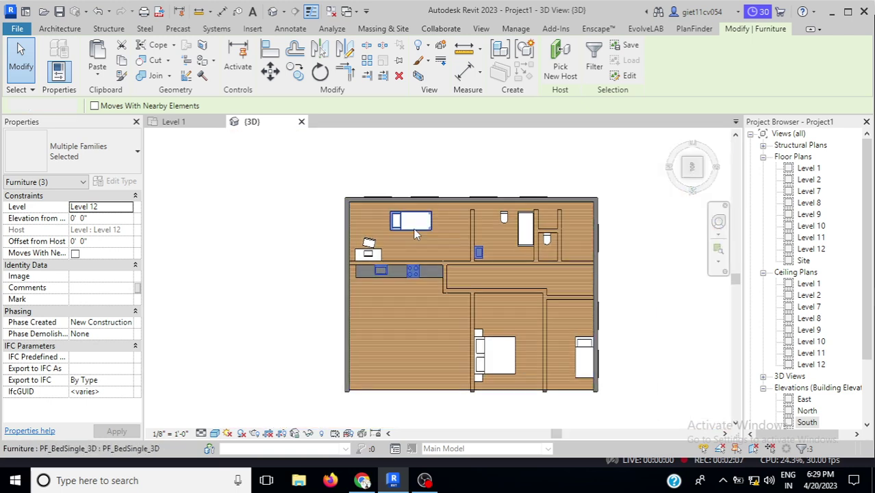
# Select all instances of the single bed PF_BedSingle_3D and remove them from the model.
pyautogui.click(415, 233)
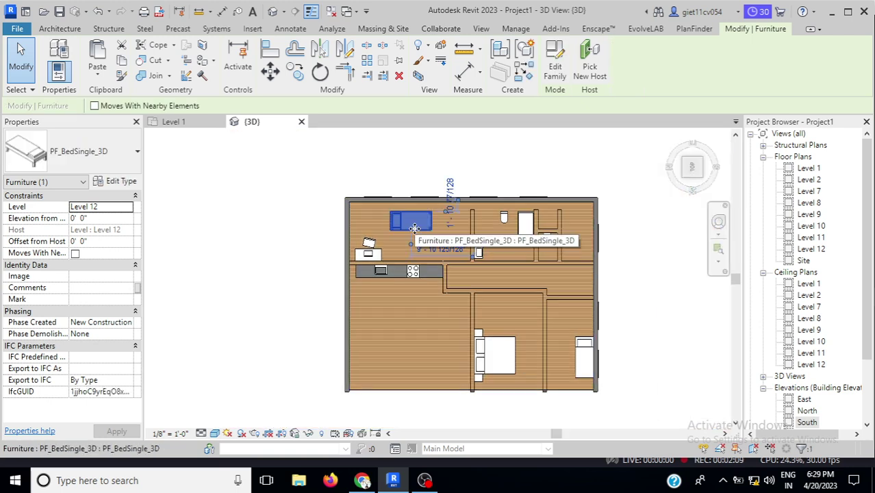
pyautogui.press('s')
pyautogui.press('a')
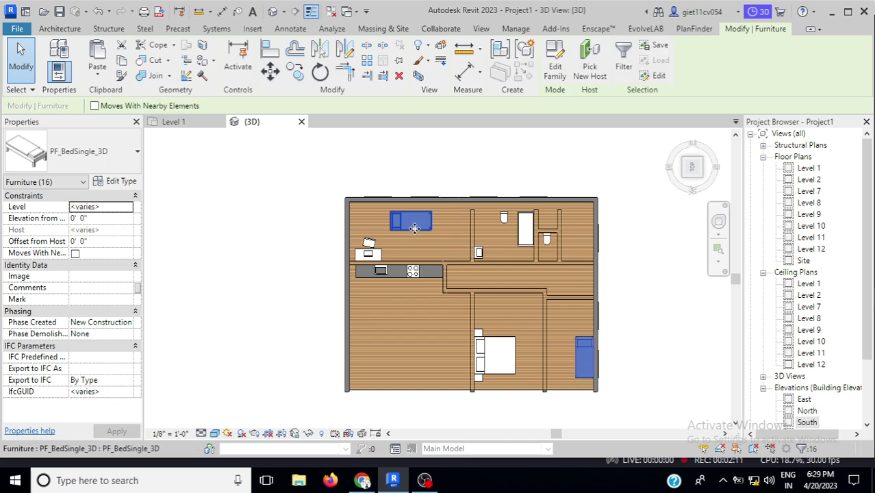
pyautogui.press('Escape')
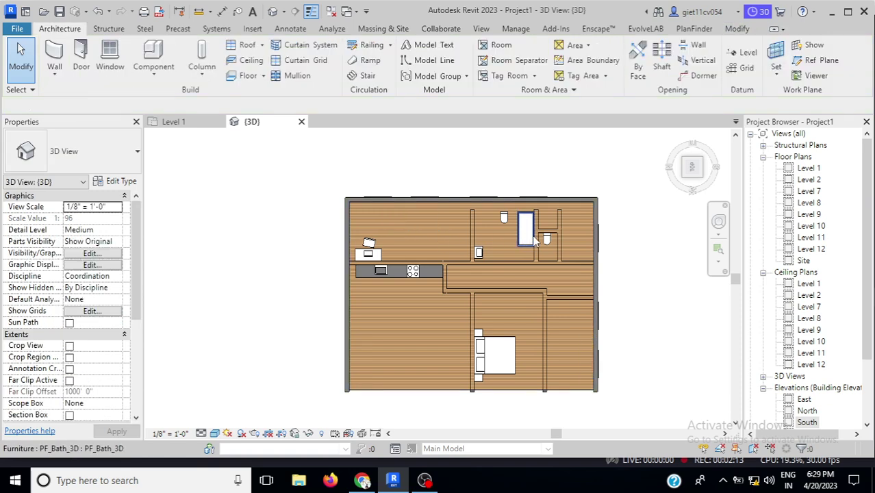
# Select all instances of the bathtub PF_Bath_3D and delete them from the model.
pyautogui.click(525, 245)
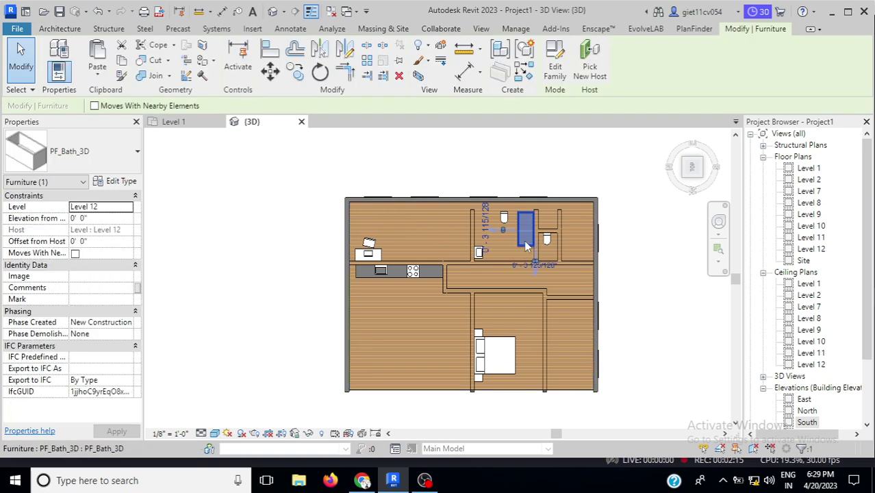
pyautogui.press('s')
pyautogui.press('a')
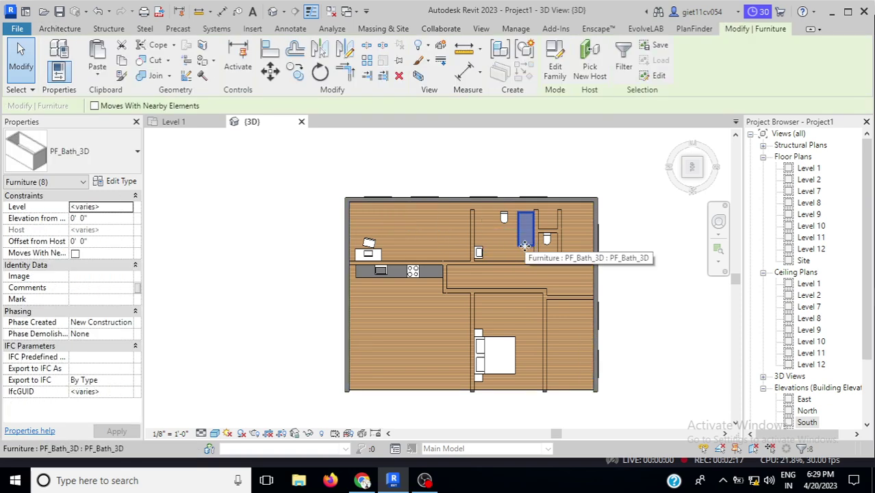
pyautogui.press('Delete')
# Delete the double bed and both toilets left on the Level 12 slab.
pyautogui.click(504, 341)
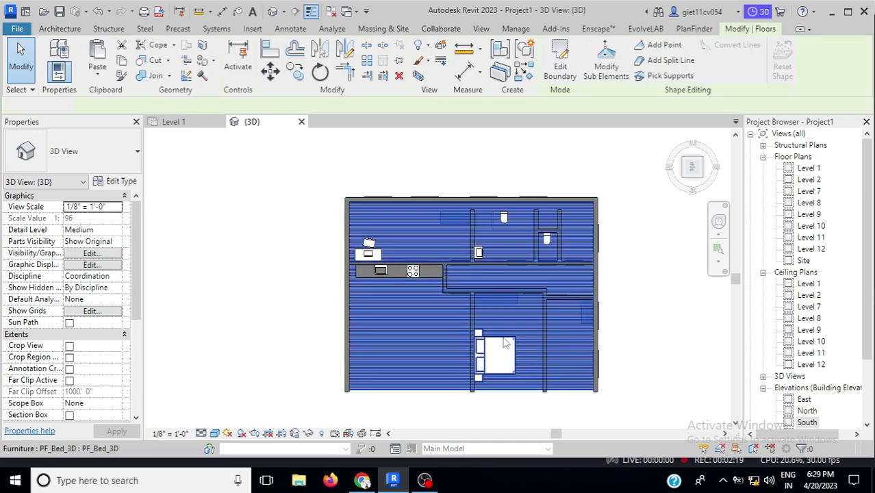
pyautogui.click(503, 342)
pyautogui.click(627, 287)
pyautogui.press('Delete')
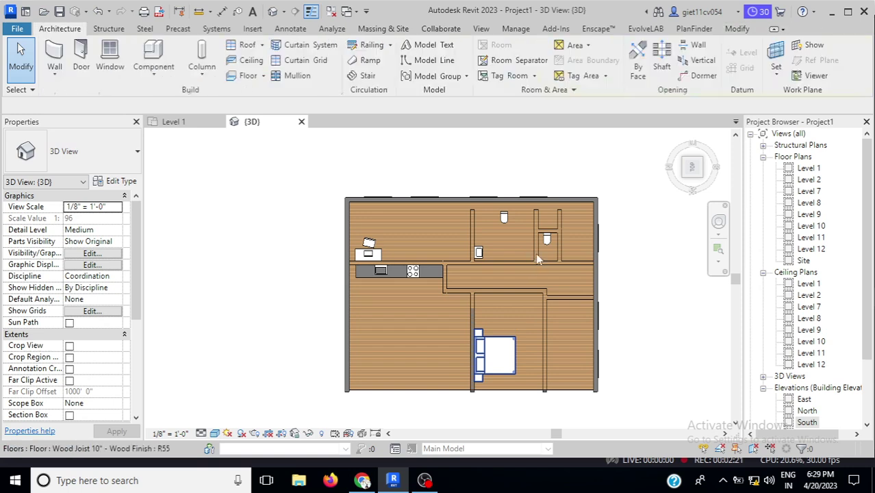
pyautogui.click(503, 220)
pyautogui.press('Delete')
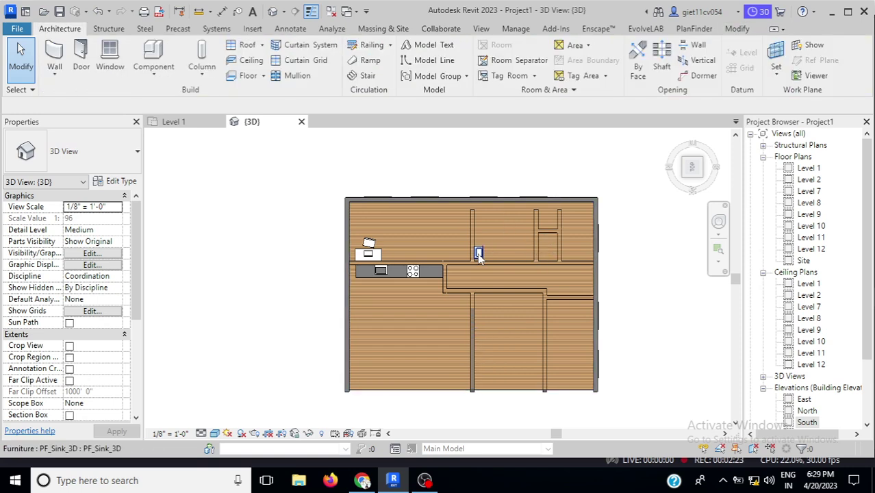
# Delete the washbasin, desk, chair, kitchen counter, kitchen sink and cooktop from the Level 12 slab.
pyautogui.click(373, 245)
pyautogui.press('Delete')
pyautogui.click(391, 269)
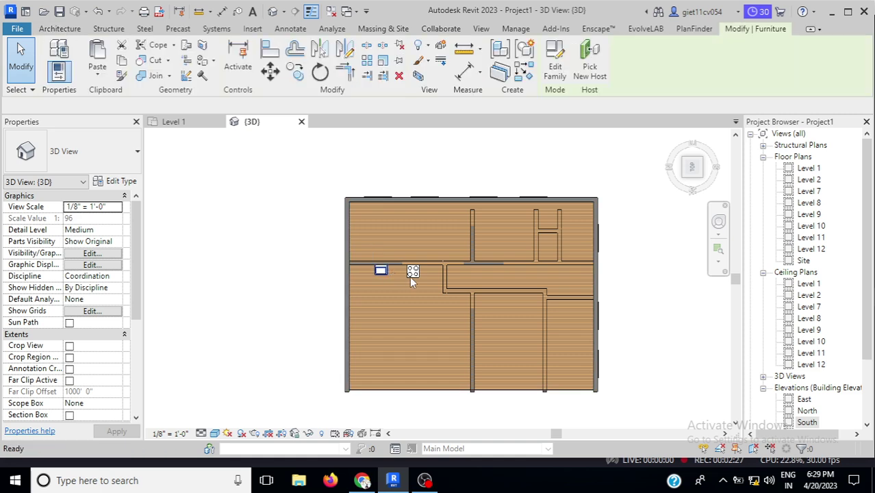
pyautogui.press('Delete')
pyautogui.click(413, 273)
pyautogui.press('Delete')
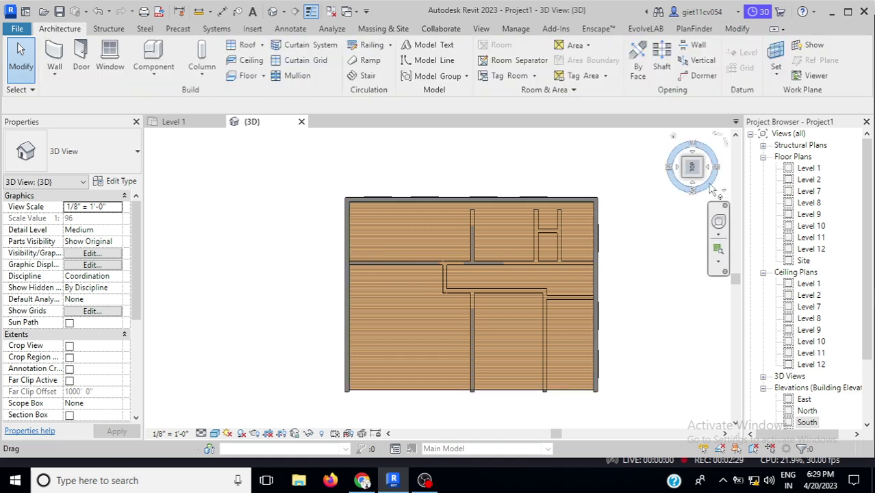
# Examine the cleared Level 12 slab and the storeys below it from an angled 3D view.
pyautogui.moveTo(693, 176); pyautogui.dragTo(675, 184)
pyautogui.keyDown('shift'); pyautogui.moveTo(518, 210); pyautogui.dragTo(678, 185, button='middle'); pyautogui.keyUp('shift')
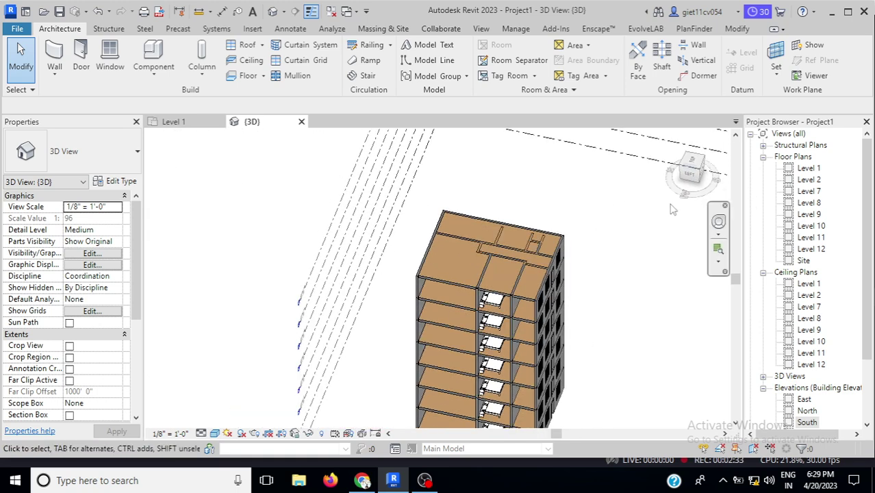
pyautogui.click(698, 177)
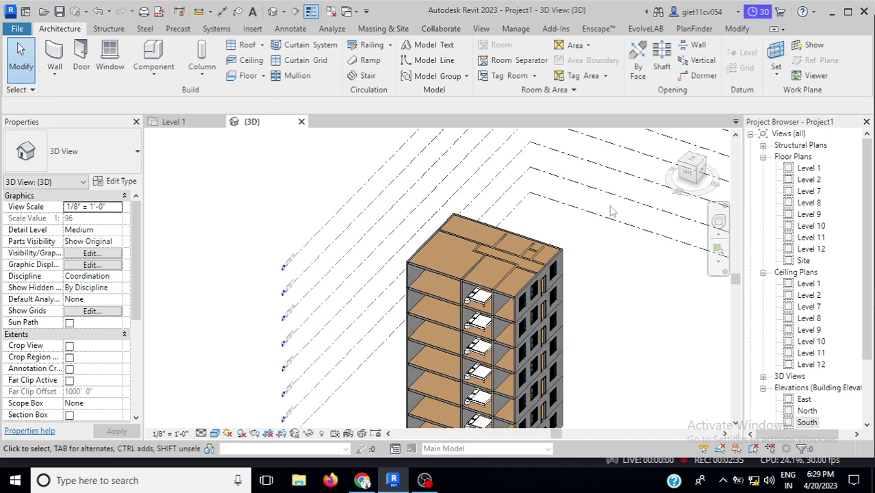
# Create a shaft opening on Level 1 from a rectangular boundary about 7' 6" by 6' 0" in the large room beside the kitchen.
pyautogui.scroll(3, 566, 345)
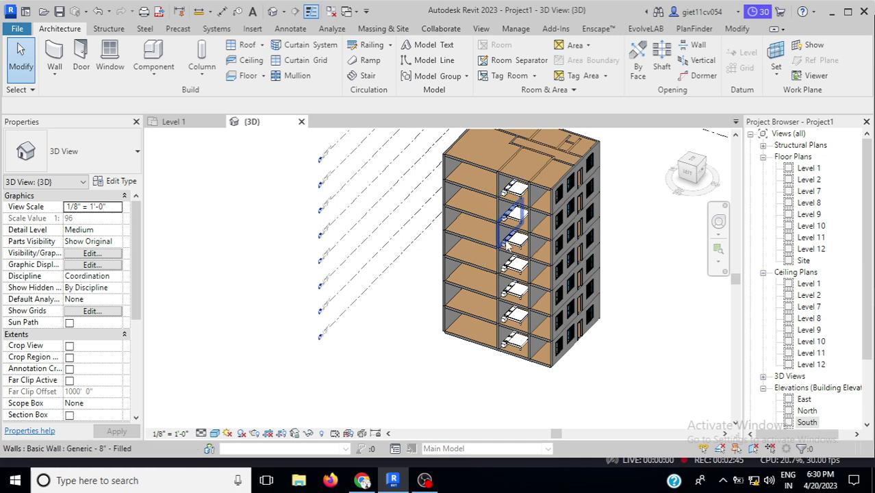
pyautogui.keyDown('shift'); pyautogui.moveTo(477, 331); pyautogui.dragTo(497, 275, button='middle'); pyautogui.keyUp('shift')
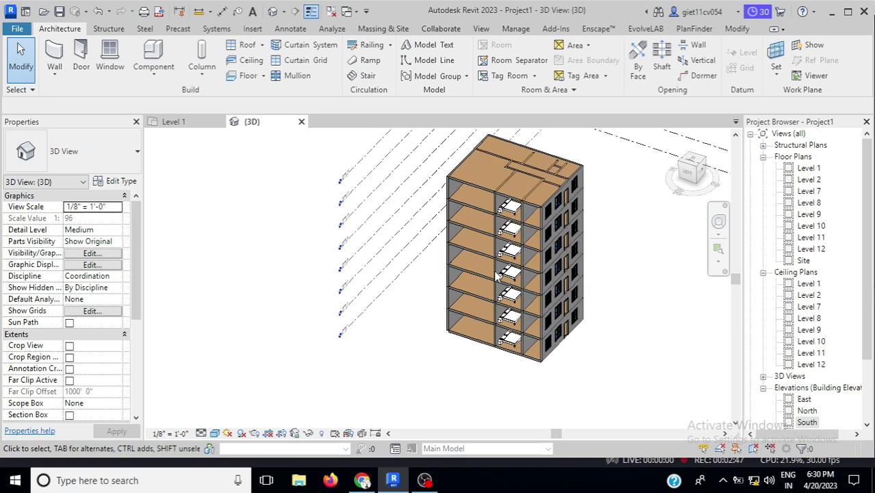
pyautogui.click(662, 66)
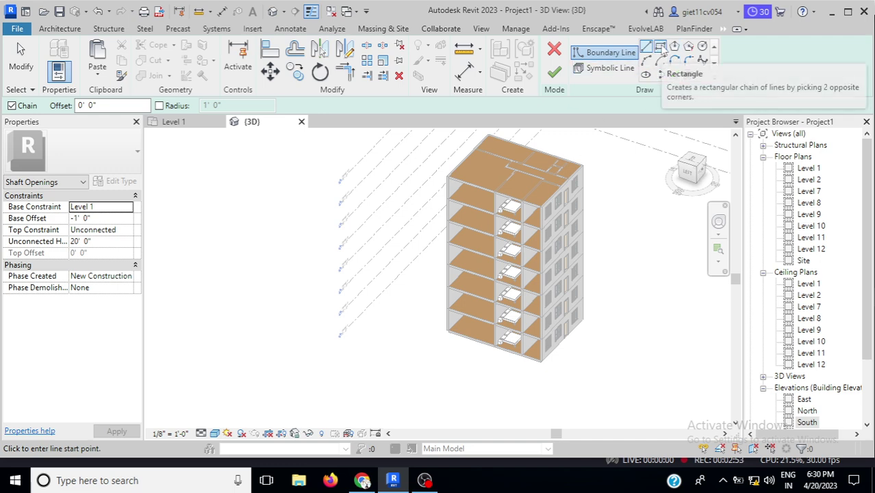
pyautogui.click(662, 48)
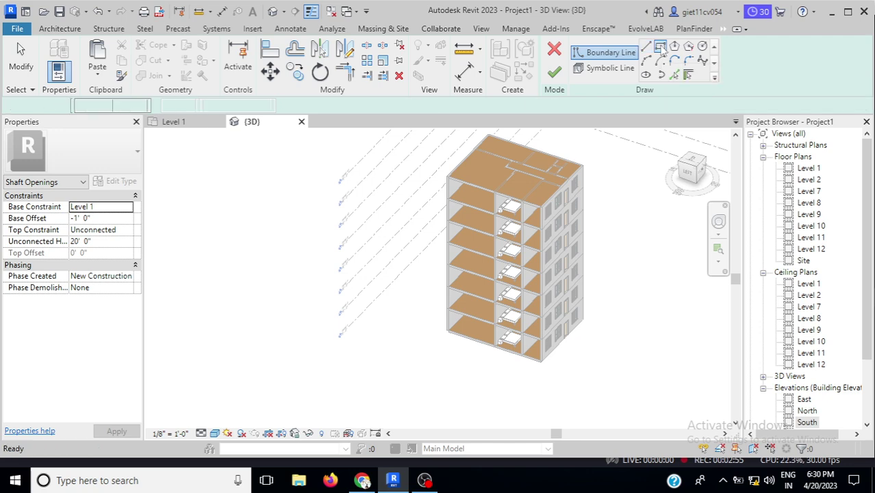
pyautogui.click(173, 122)
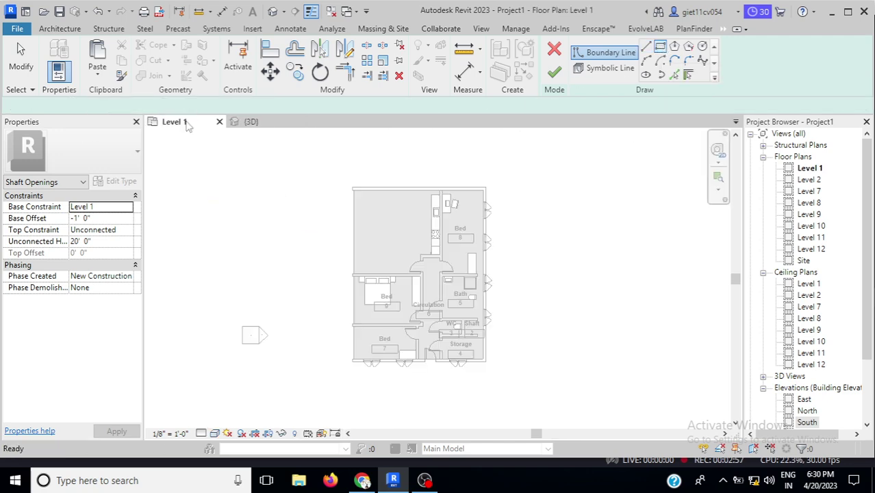
pyautogui.click(370, 212)
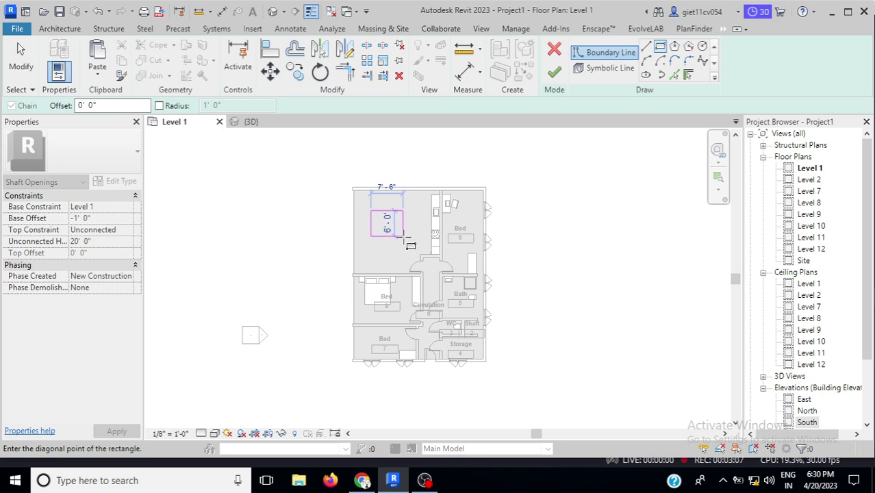
pyautogui.click(404, 236)
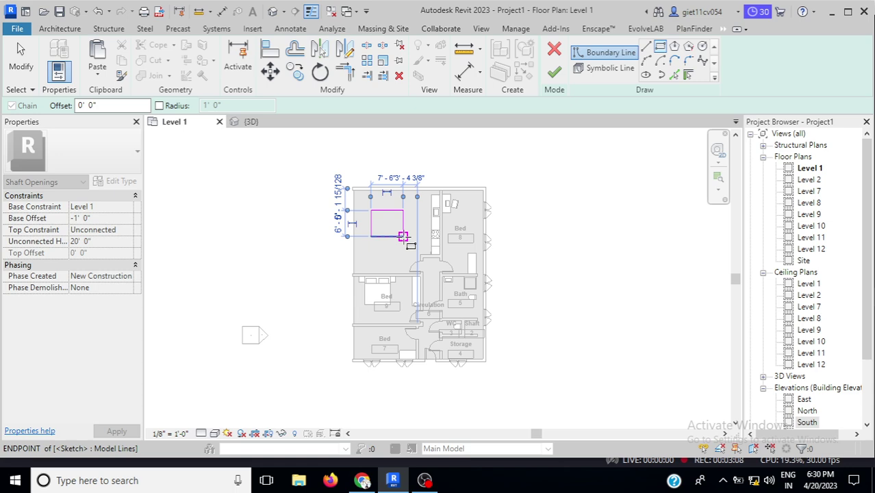
pyautogui.click(553, 75)
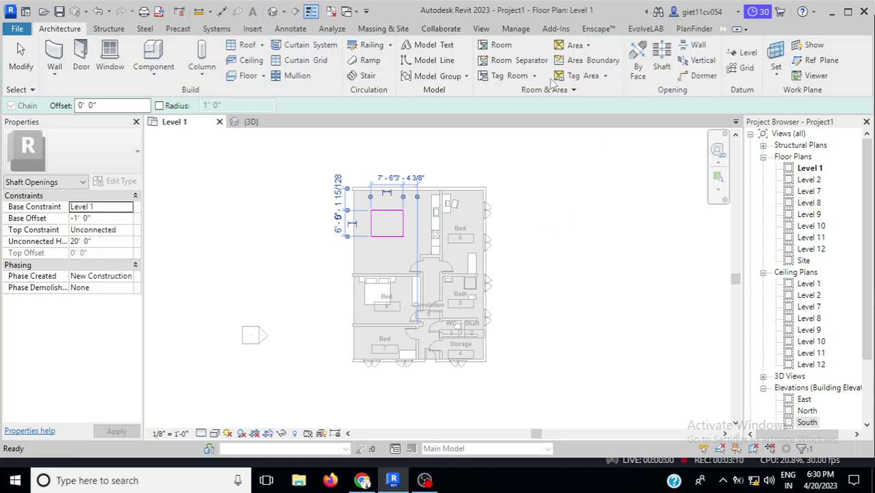
# In the 3D view, set the shaft opening's top constraint to Up to level: Level 12.
pyautogui.click(251, 125)
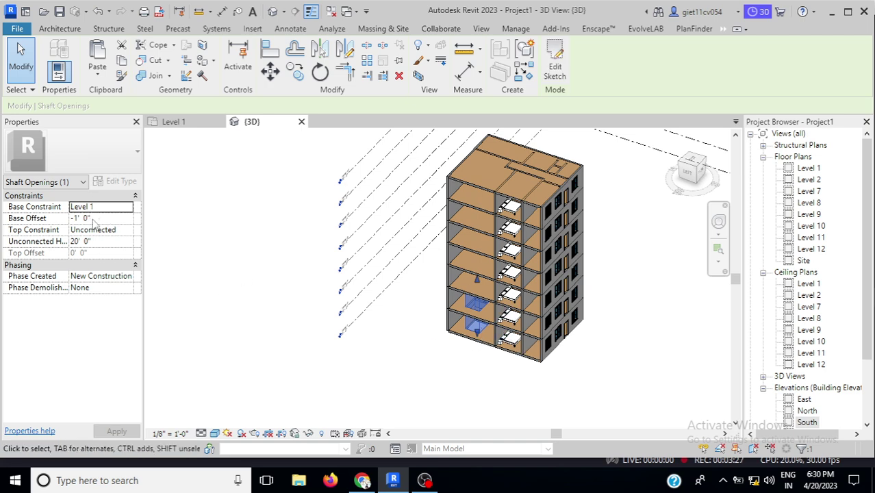
pyautogui.click(129, 234)
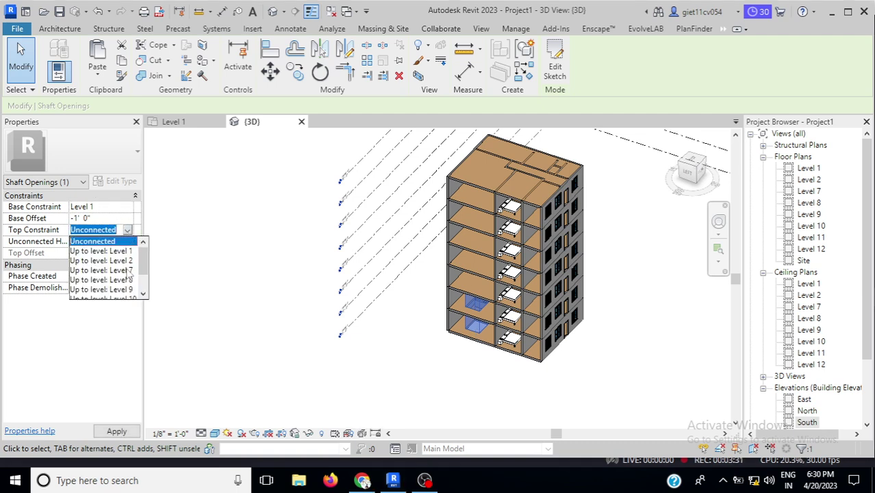
pyautogui.scroll(-2, 128, 274)
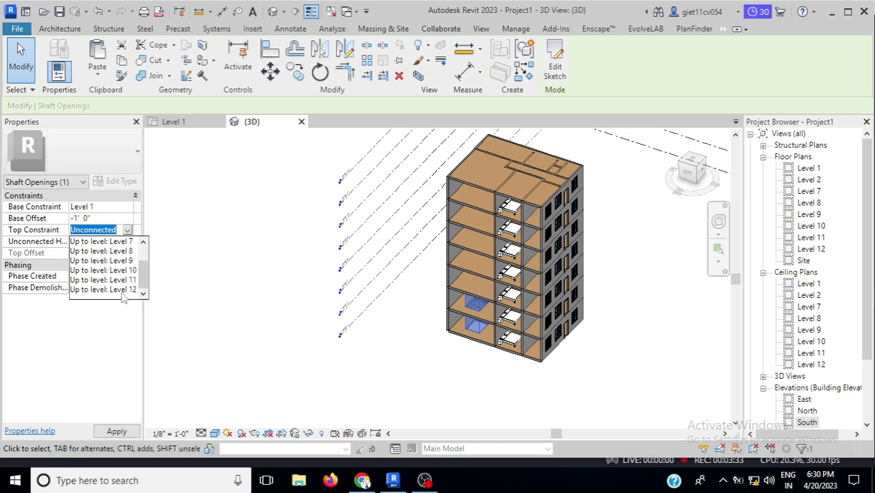
pyautogui.click(122, 291)
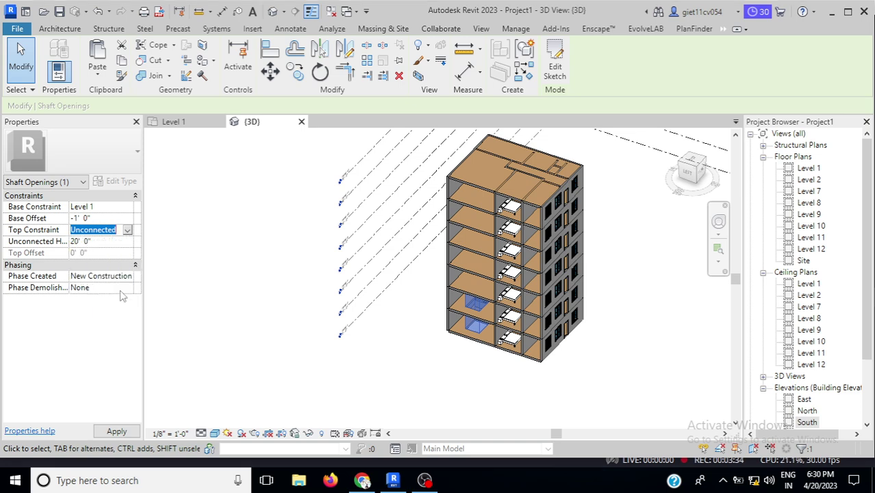
pyautogui.click(272, 297)
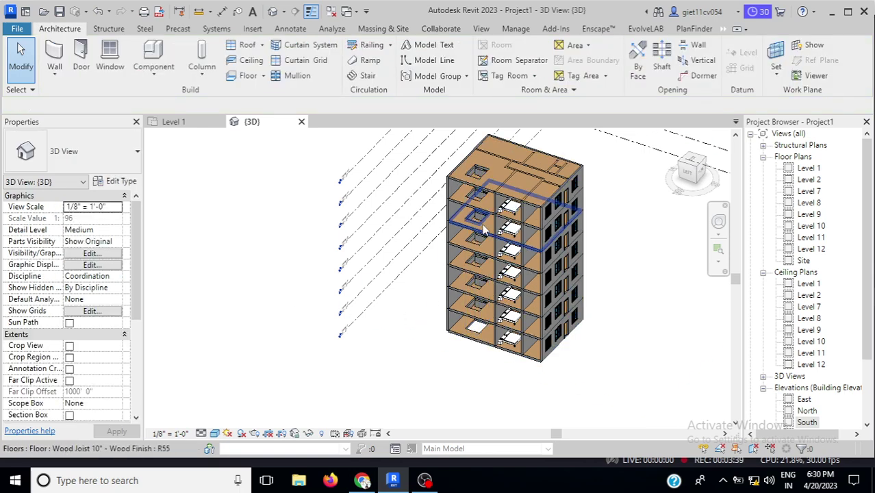
# Set the shaft opening's base offset to 0 so the Level 1 floor is not cut.
pyautogui.click(484, 349)
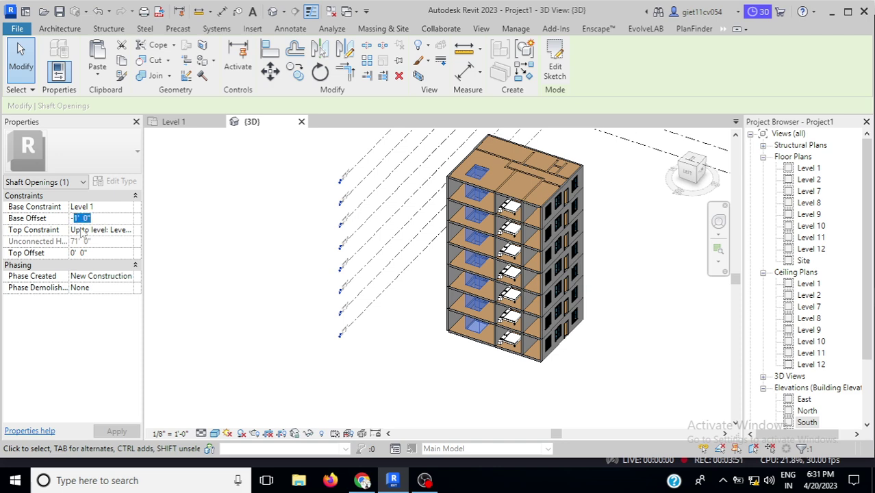
pyautogui.press('BackSpace')
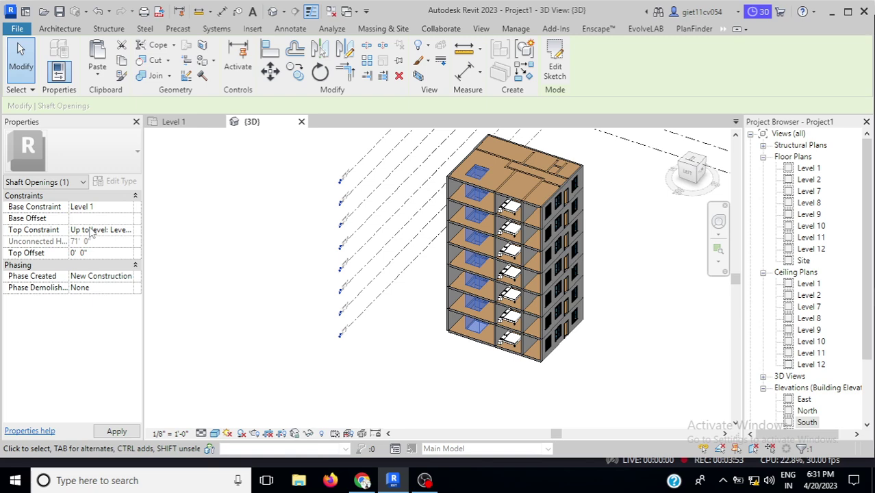
pyautogui.click(483, 398)
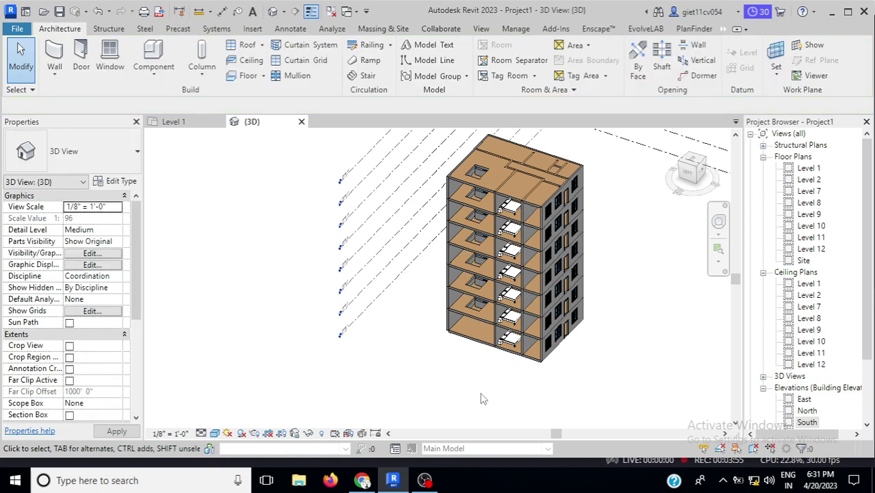
# Lower the top of the shaft opening with its shape handle to about 19' 9" below Level 12.
pyautogui.click(478, 312)
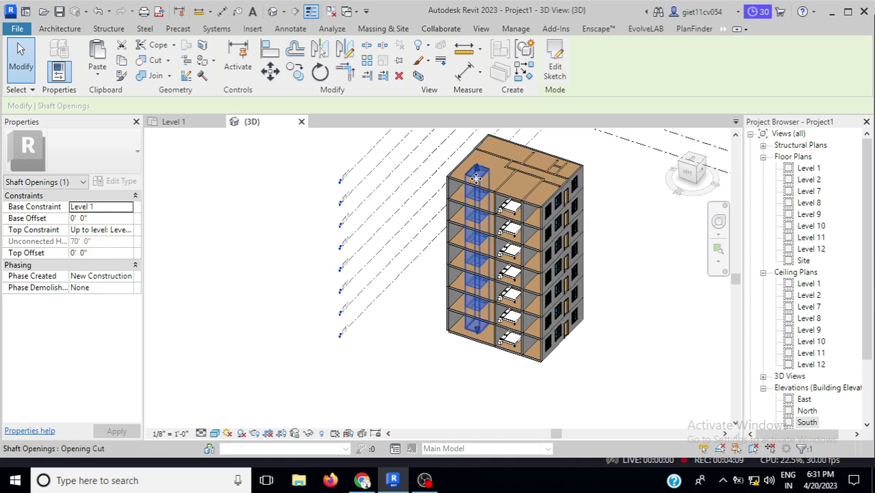
pyautogui.moveTo(477, 174); pyautogui.dragTo(479, 174)
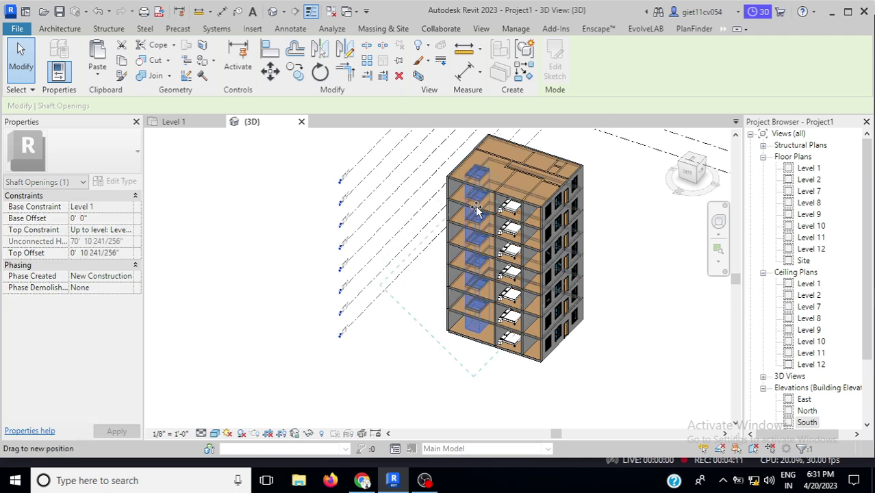
pyautogui.moveTo(477, 209); pyautogui.dragTo(478, 231)
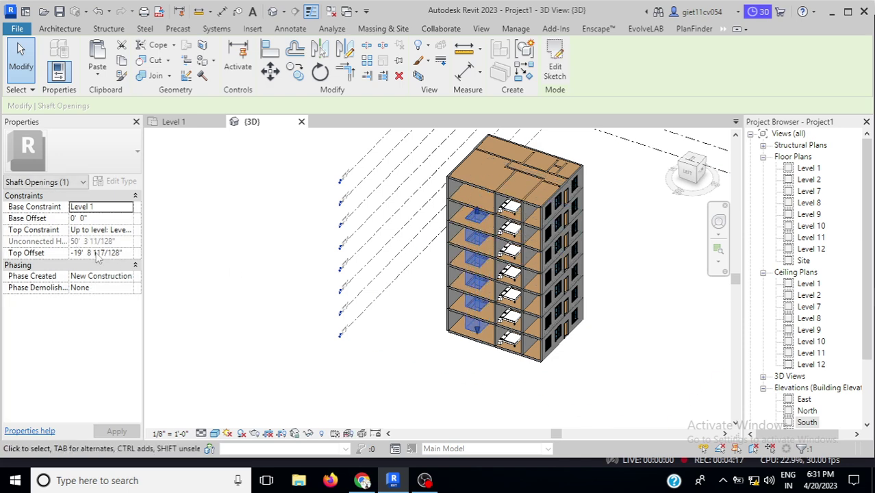
# Try to extend the shaft opening back to the top floor by reselecting Level 12 as its top constraint.
pyautogui.click(125, 233)
pyautogui.click(128, 230)
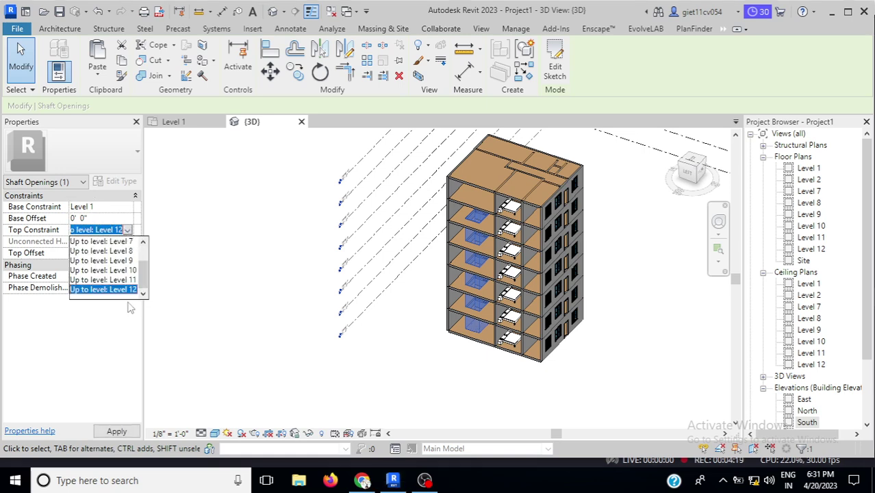
pyautogui.click(127, 293)
pyautogui.click(220, 244)
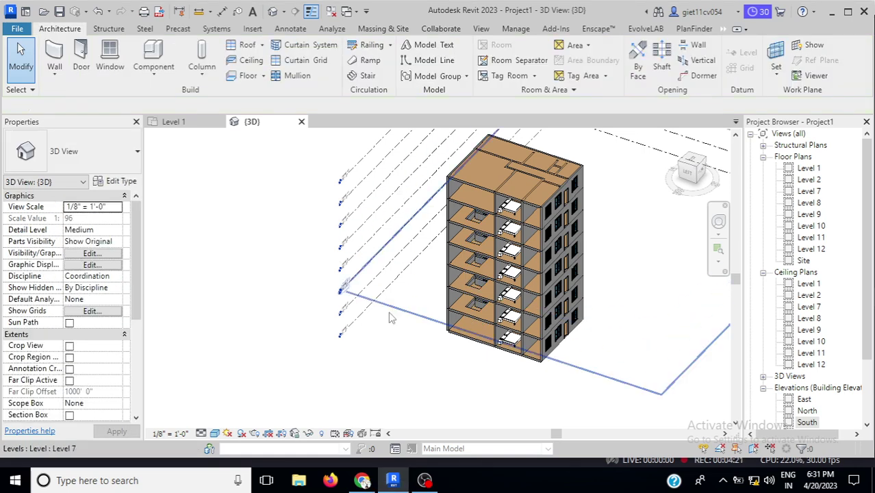
pyautogui.click(473, 312)
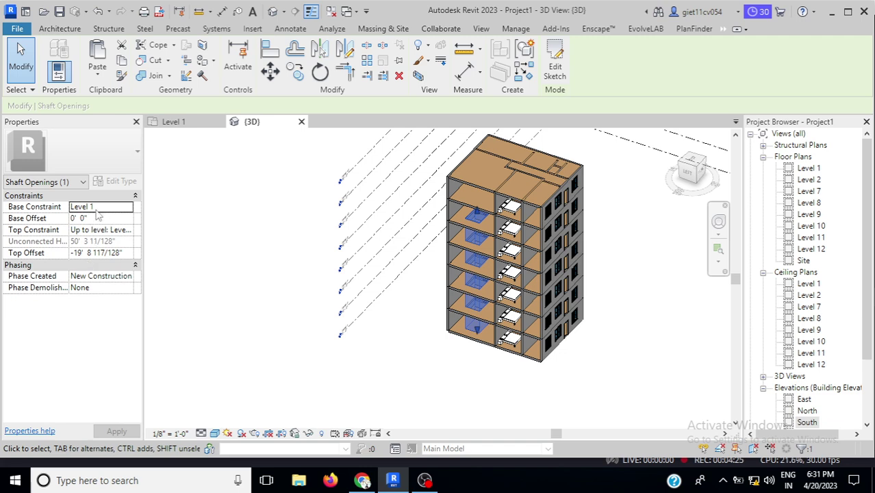
pyautogui.click(127, 231)
pyautogui.scroll(2, 134, 288)
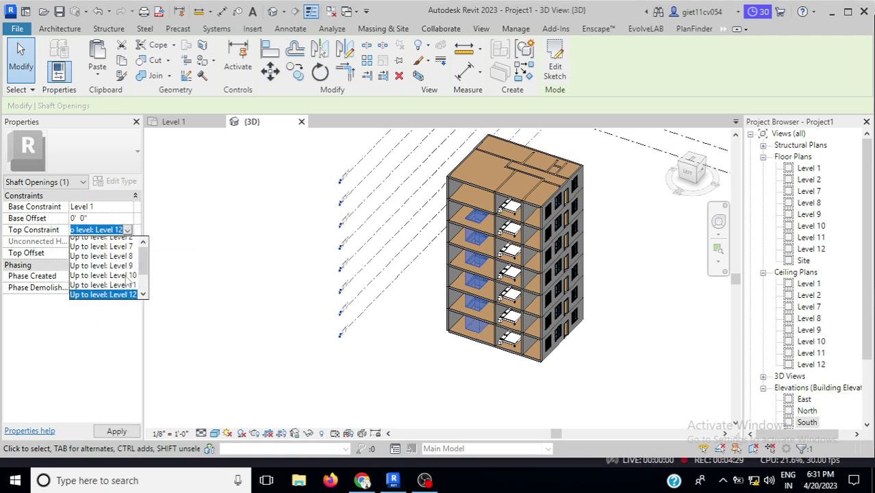
pyautogui.scroll(-2, 128, 282)
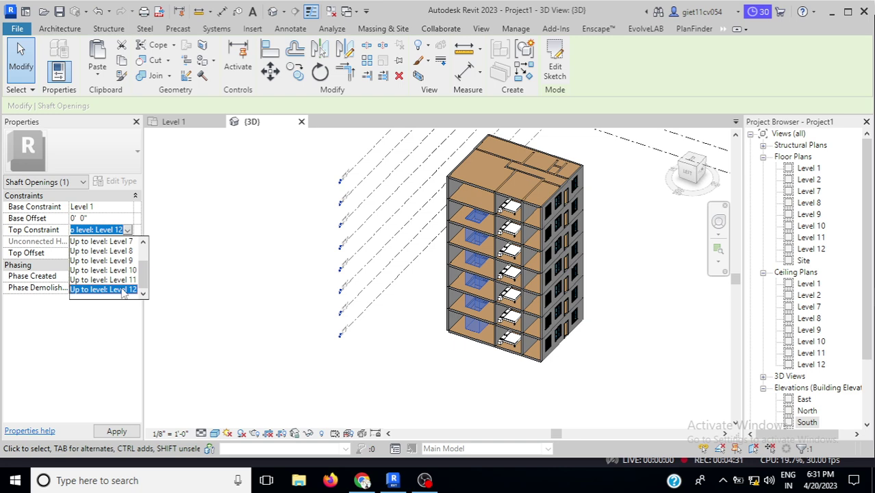
pyautogui.click(122, 291)
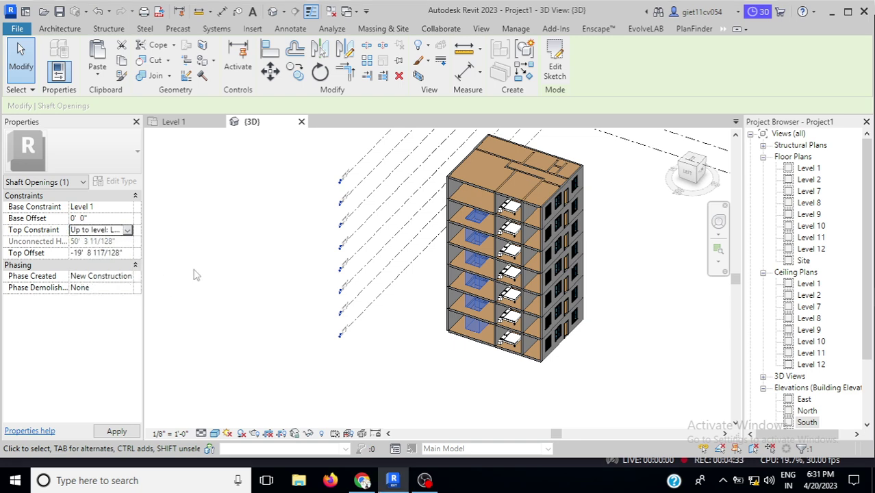
pyautogui.click(387, 322)
# Raise the top of the shaft opening with its shape handle to about 3' above Level 12 so it cuts the top slab.
pyautogui.click(479, 236)
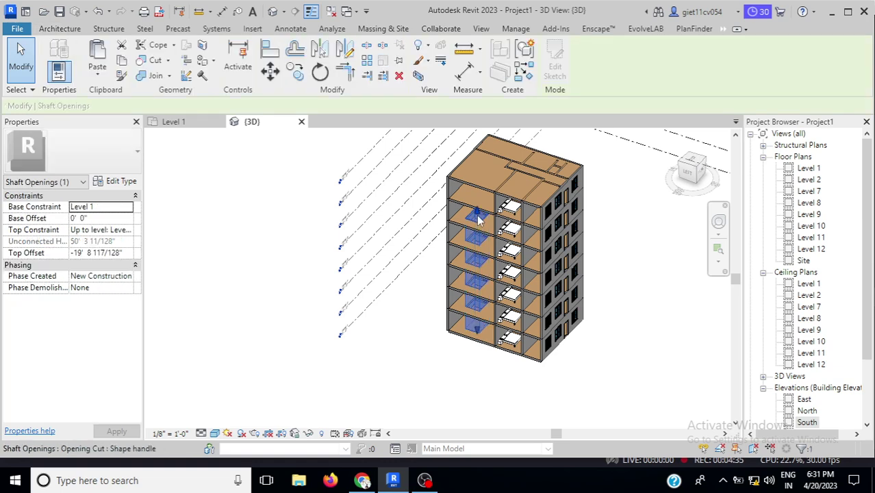
pyautogui.moveTo(479, 215); pyautogui.dragTo(480, 200)
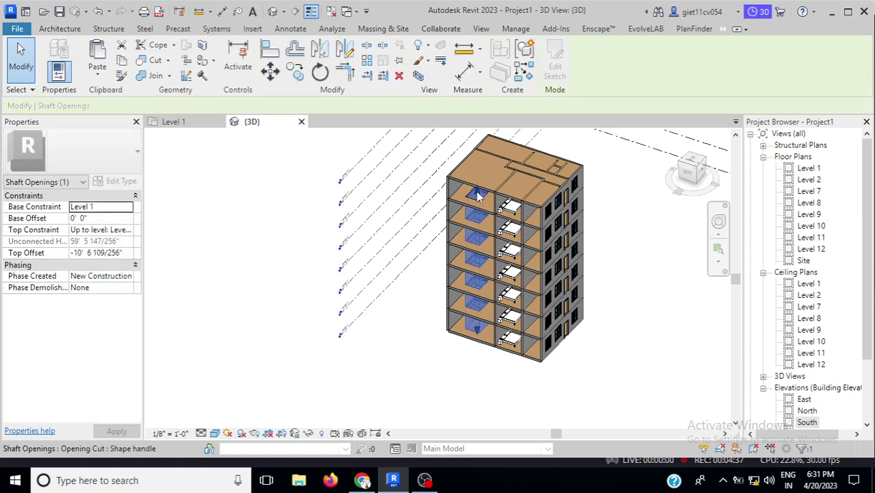
pyautogui.click(430, 192)
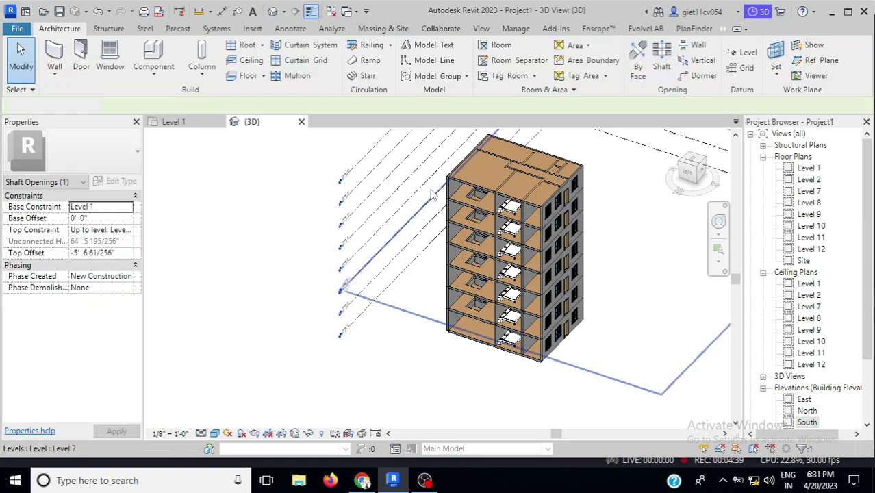
pyautogui.click(464, 206)
pyautogui.click(652, 270)
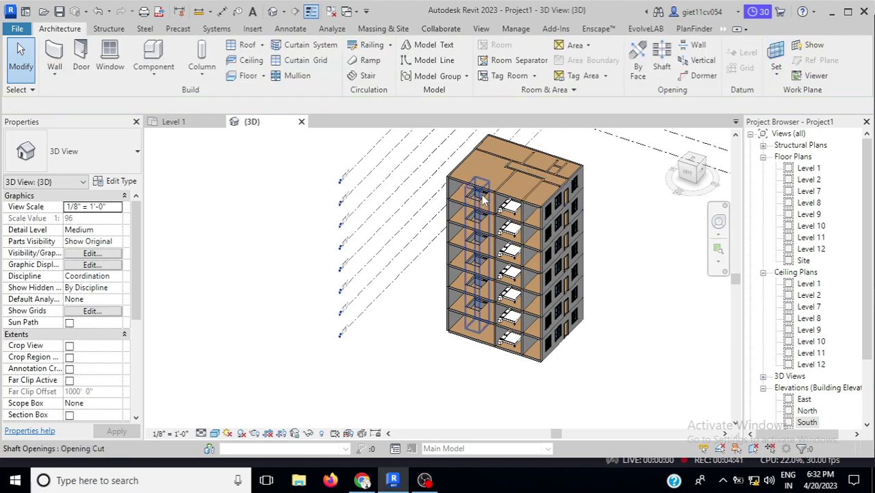
pyautogui.click(481, 191)
pyautogui.moveTo(478, 184); pyautogui.dragTo(479, 160)
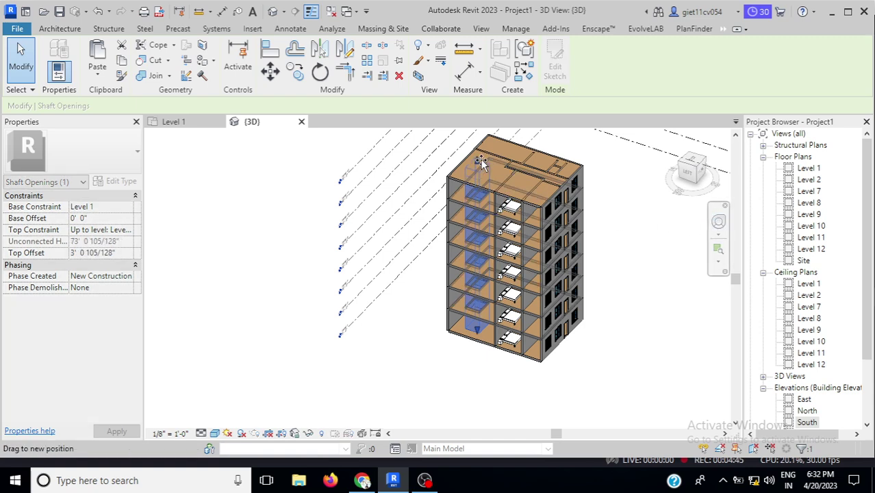
pyautogui.click(652, 233)
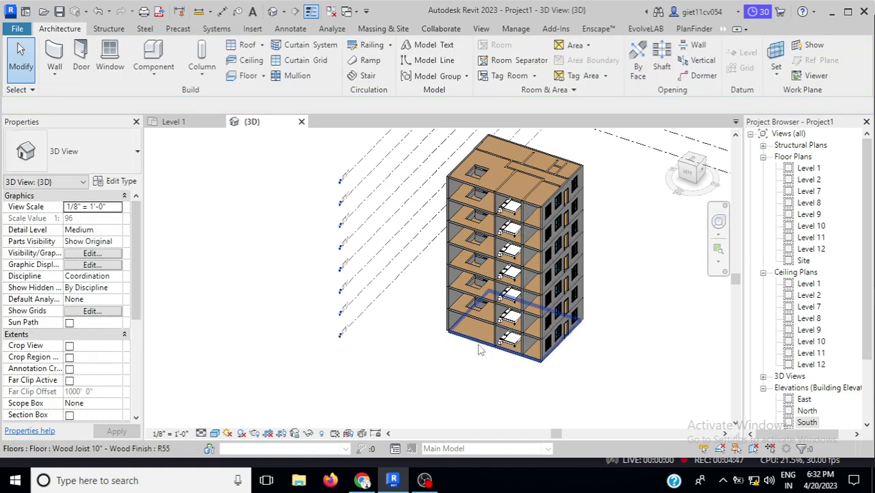
# Examine the shaft cut through the tower's floors from close up and from another 3D angle.
pyautogui.scroll(2, 524, 323)
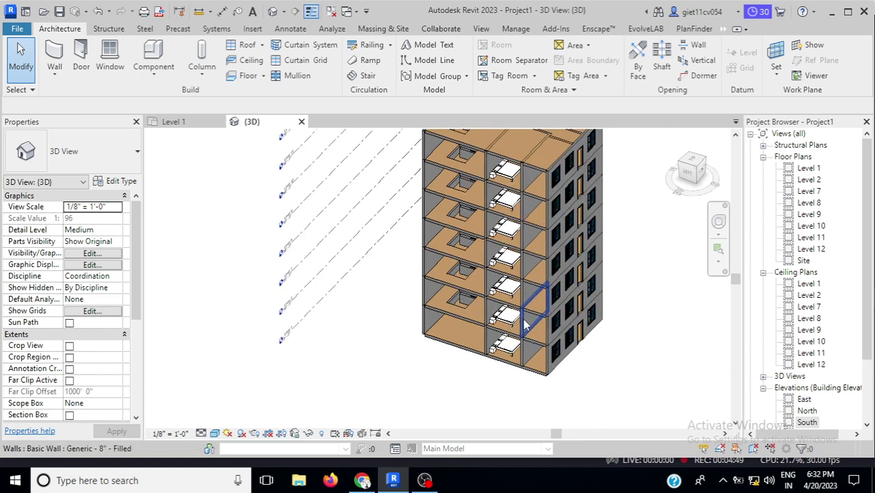
pyautogui.scroll(-3, 524, 323)
pyautogui.scroll(2, 491, 197)
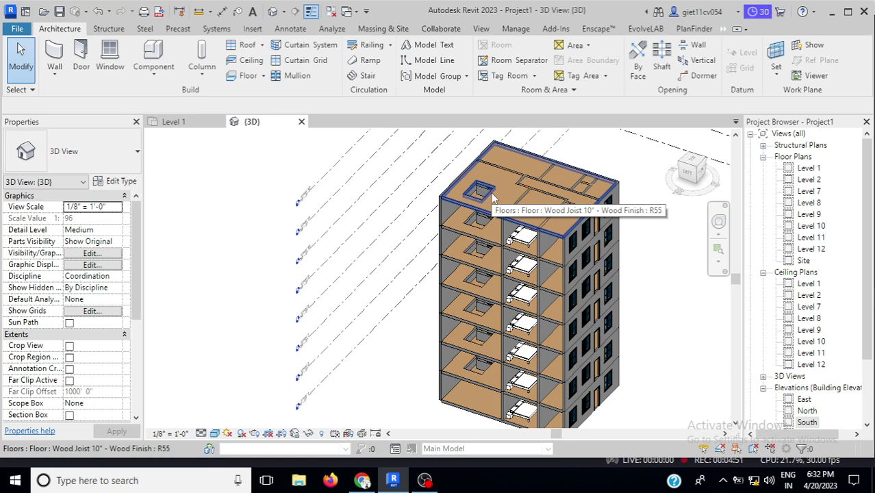
pyautogui.scroll(-2, 491, 198)
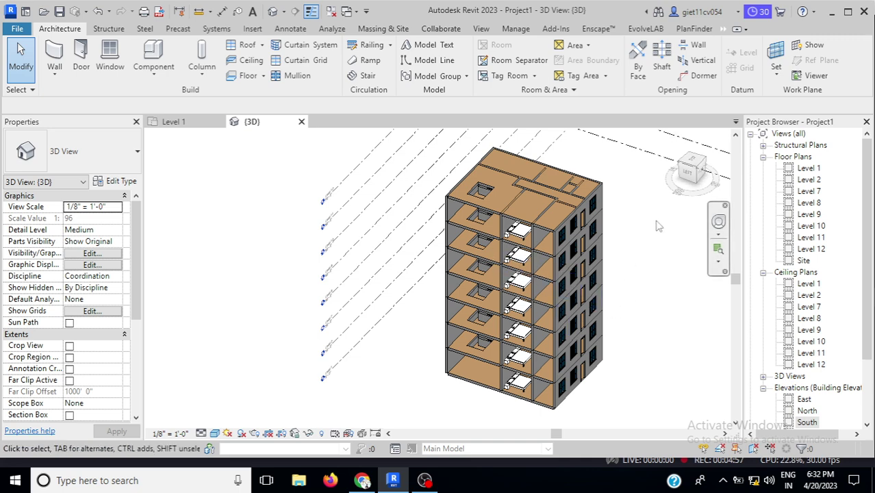
pyautogui.keyDown('shift'); pyautogui.moveTo(623, 219); pyautogui.dragTo(643, 180, button='middle'); pyautogui.keyUp('shift')
pyautogui.scroll(2, 556, 248)
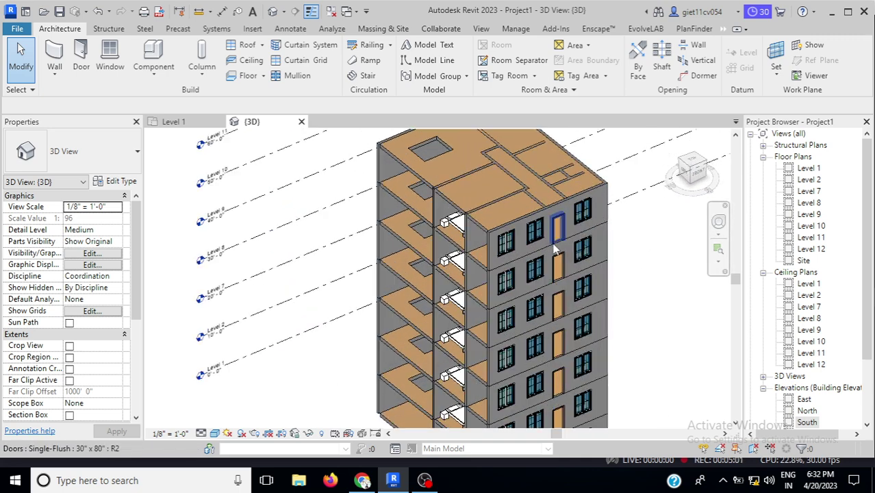
pyautogui.click(425, 480)
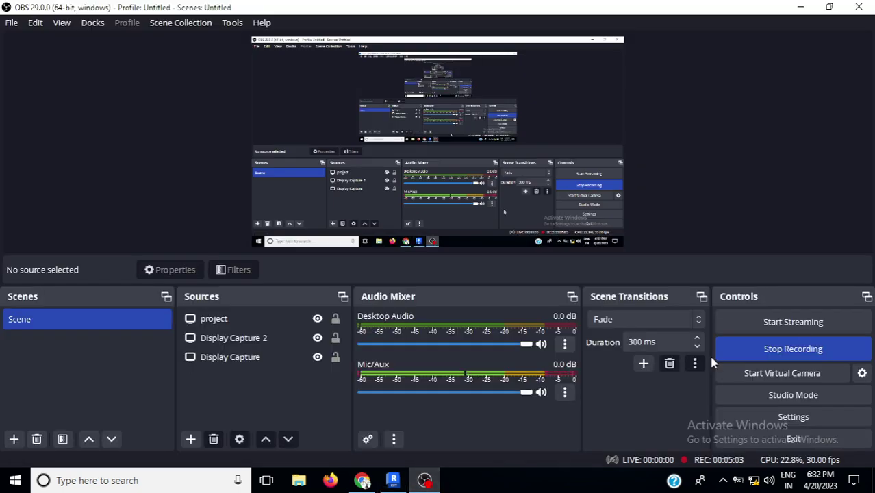